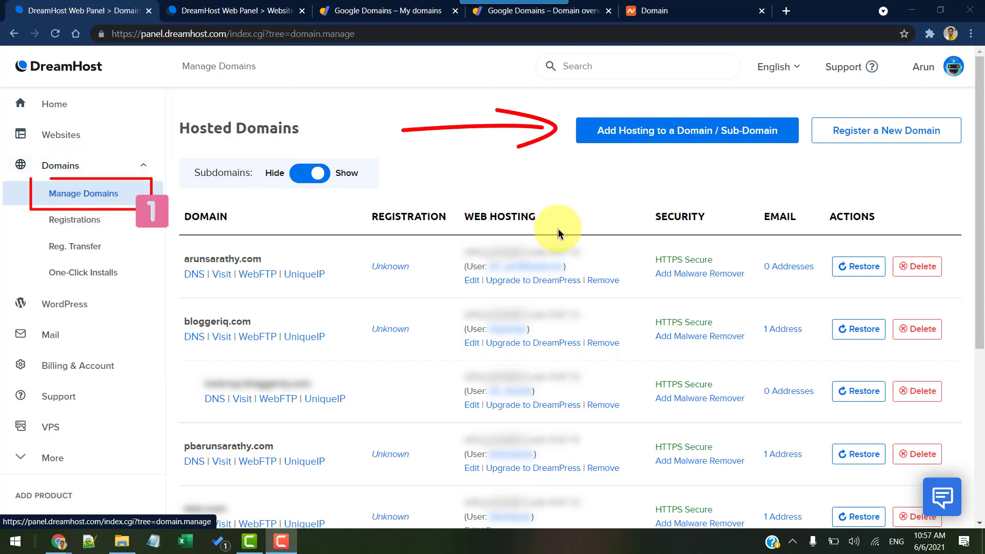
# Start adding hosting to a domain and enter pbarunsarathy.com as the domain to host under Fully Hosted.
pyautogui.middleClick(679, 136)
pyautogui.click(219, 7)
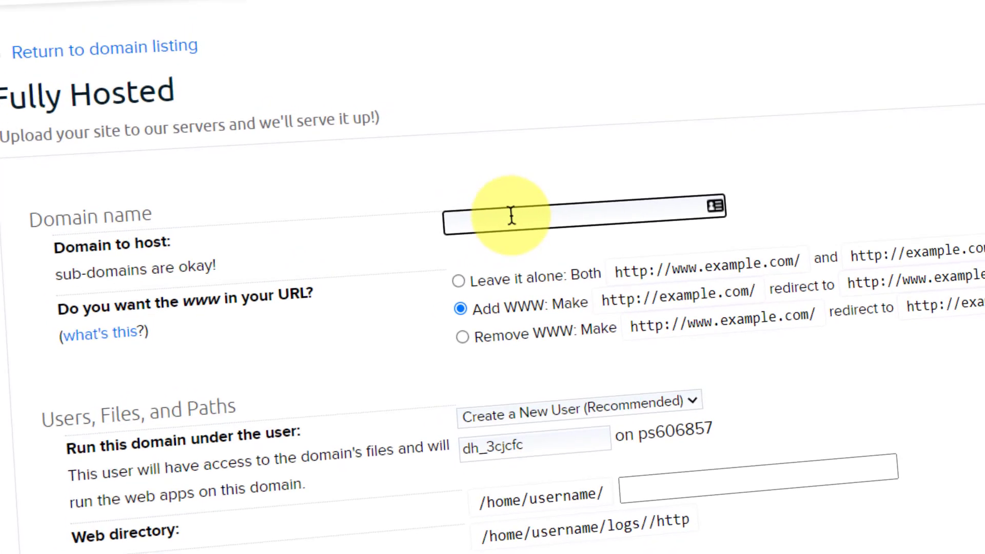
pyautogui.write('pbarunsarathy')
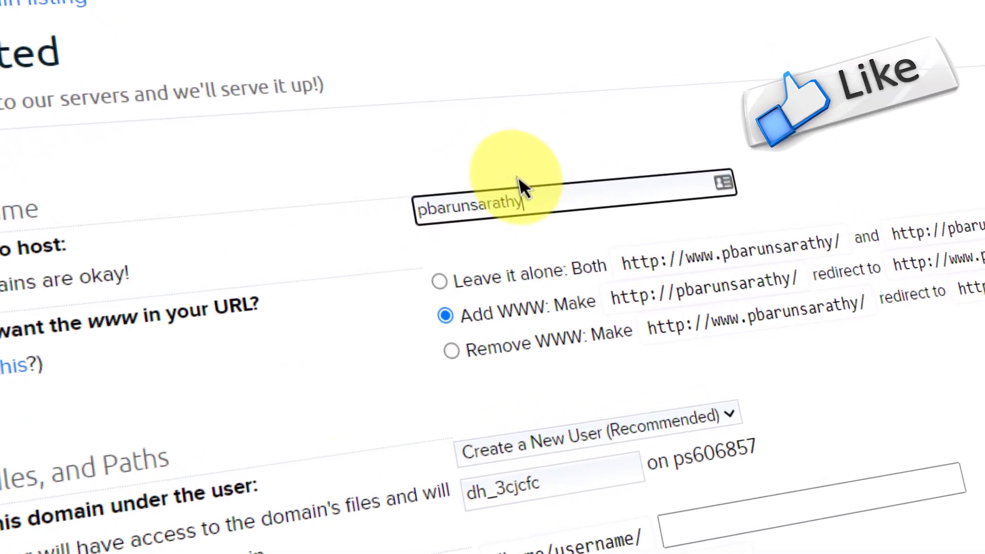
pyautogui.write('.com')
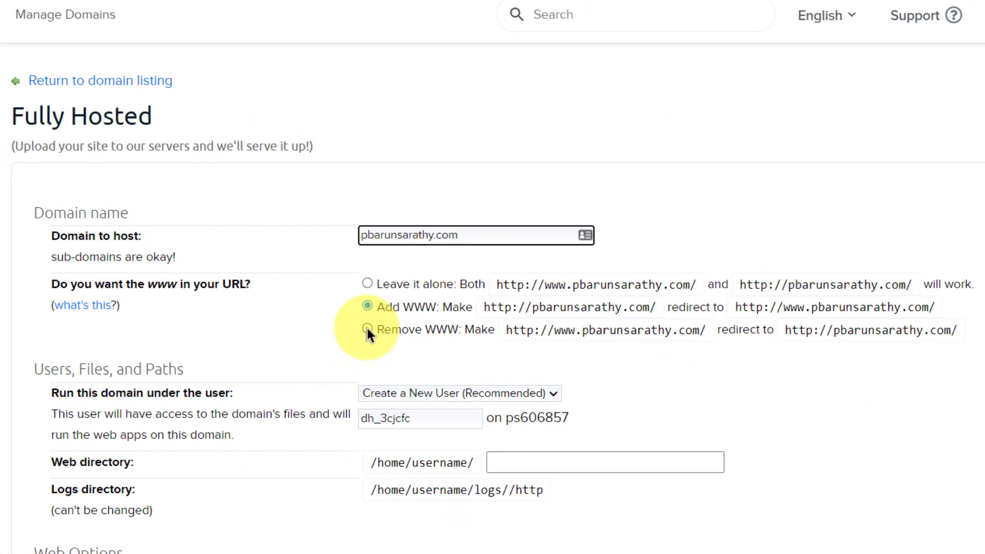
# Choose the Remove WWW option for the URL and submit the domain for full hosting with the remaining default settings.
pyautogui.click(368, 328)
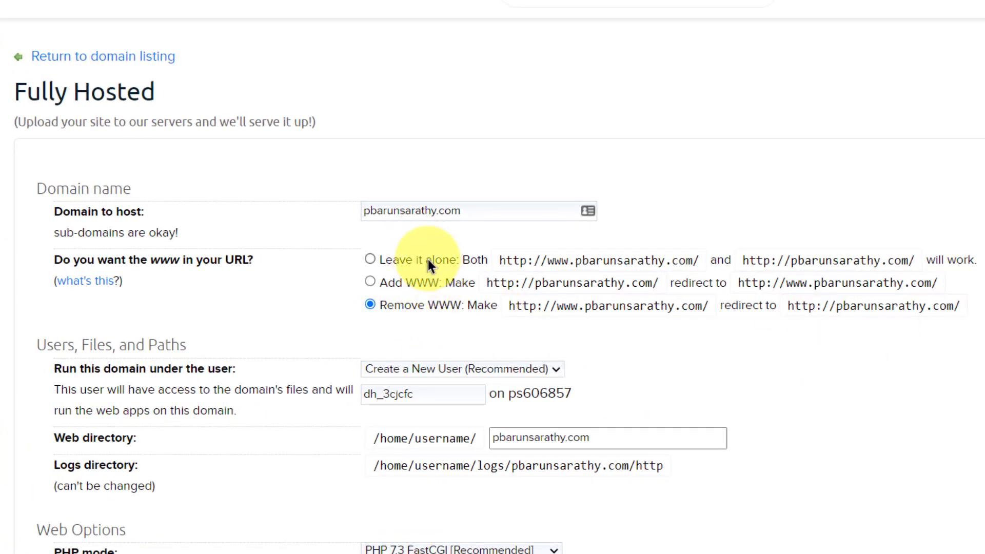
pyautogui.scroll(-3, 628, 236)
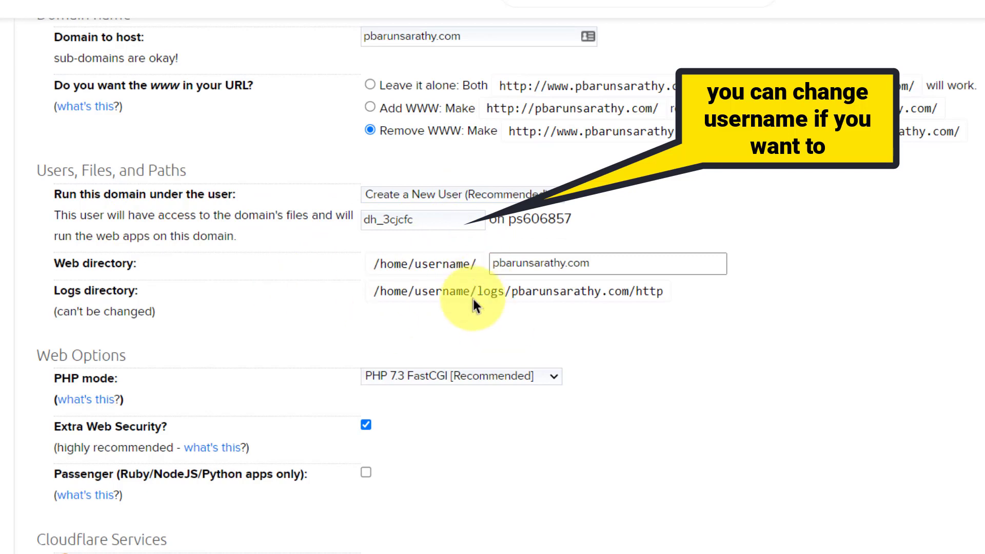
pyautogui.scroll(-4, 579, 245)
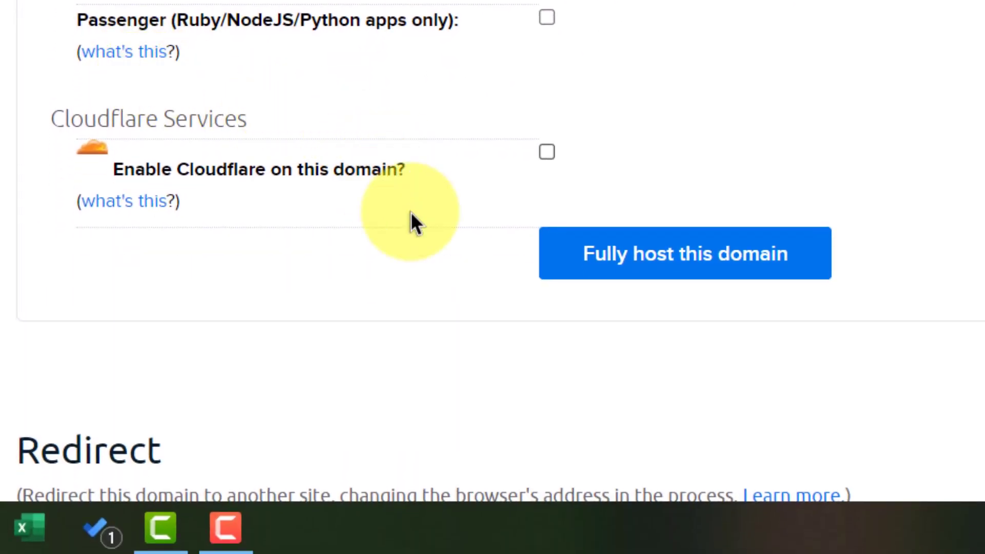
pyautogui.click(719, 267)
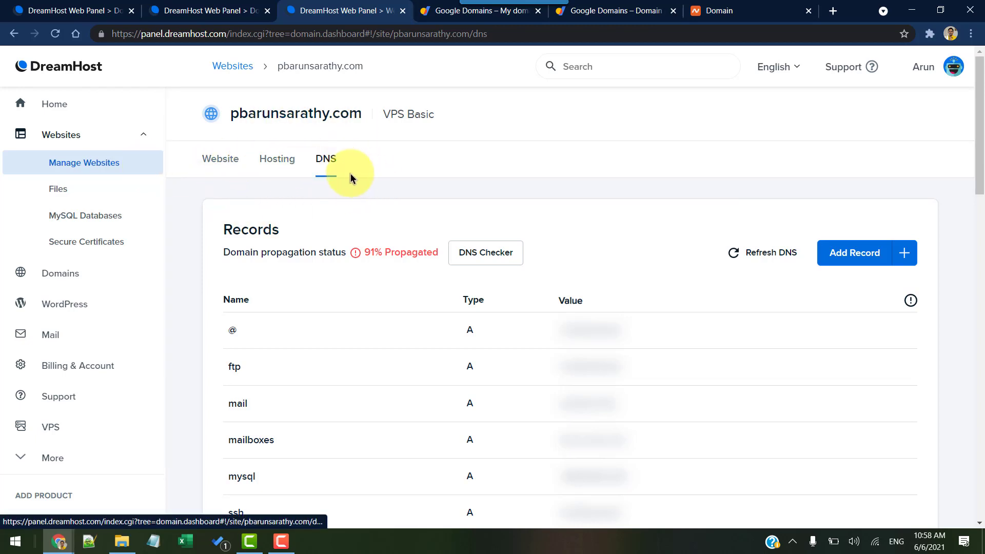
# Check which nameservers are in use on the DNS page of pbarunsarathy.com.
pyautogui.scroll(-15, 426, 198)
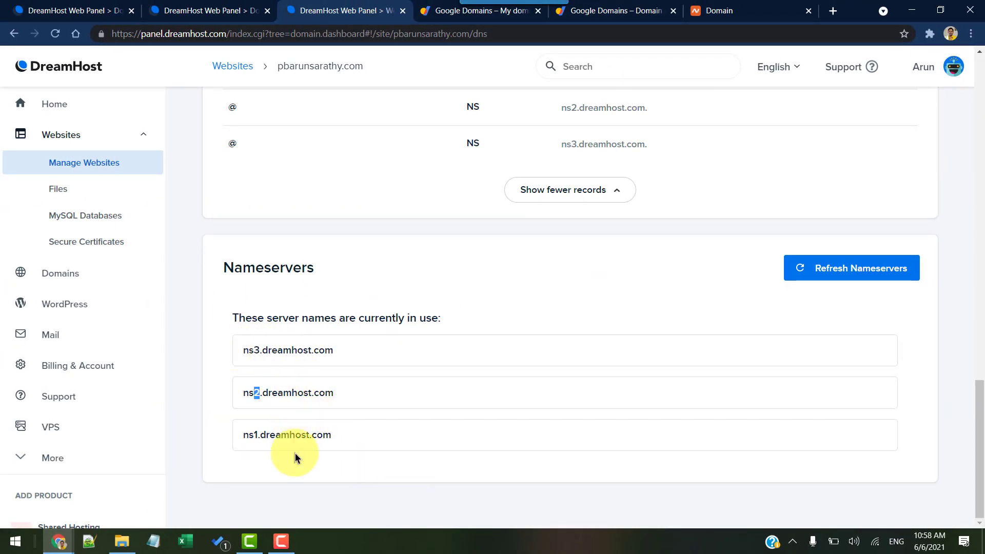
pyautogui.click(365, 353)
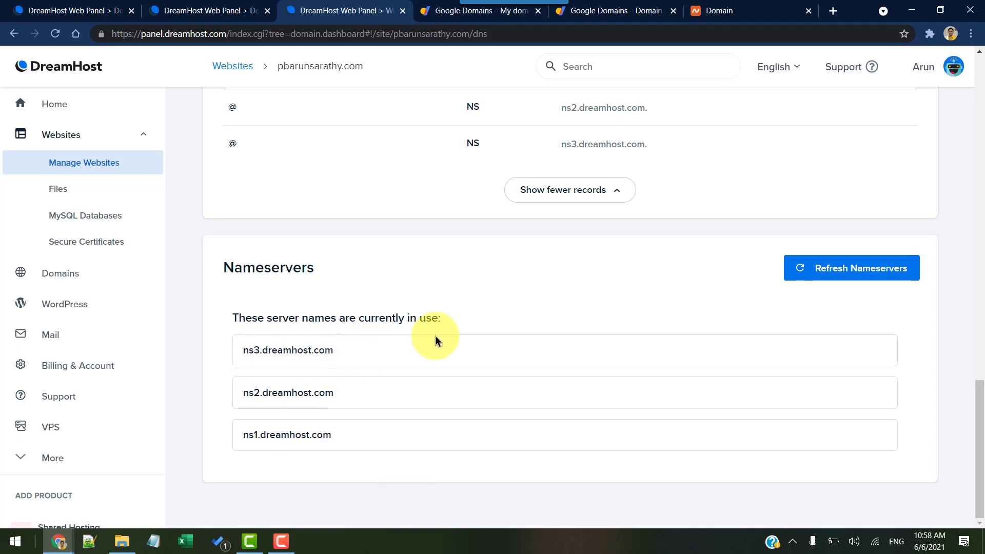
# Switch to Google Domains and open the DNS settings of pbarunsarathy.com.
pyautogui.click(436, 11)
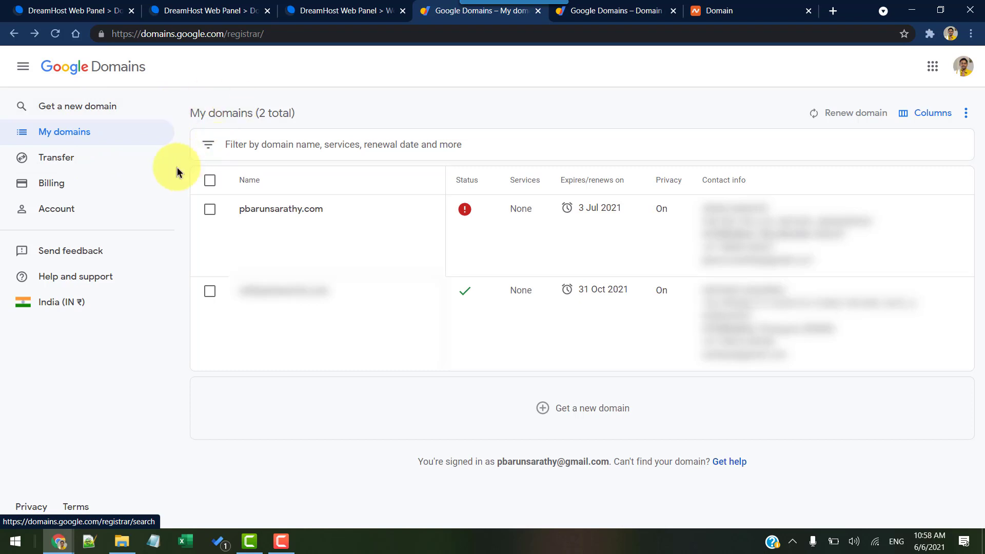
pyautogui.click(278, 210)
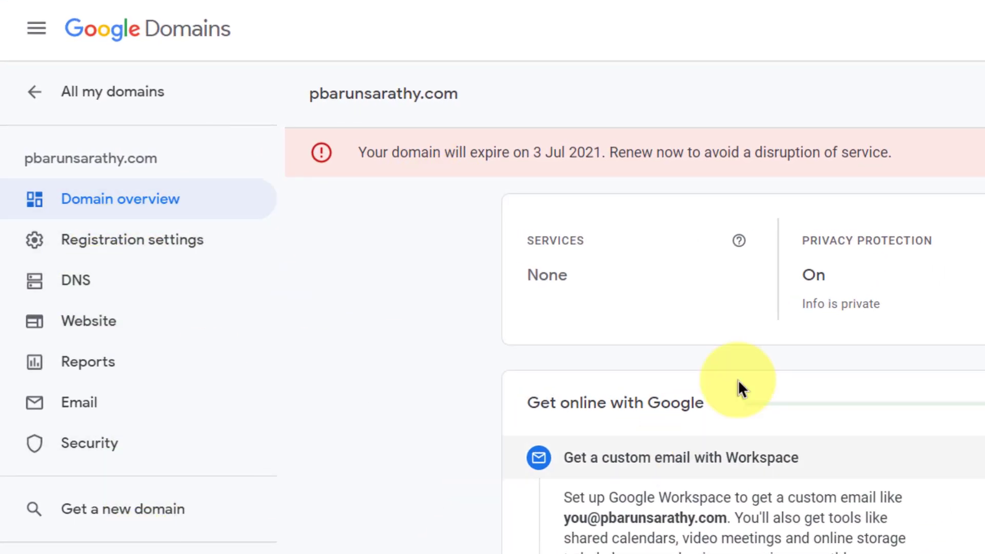
pyautogui.click(127, 288)
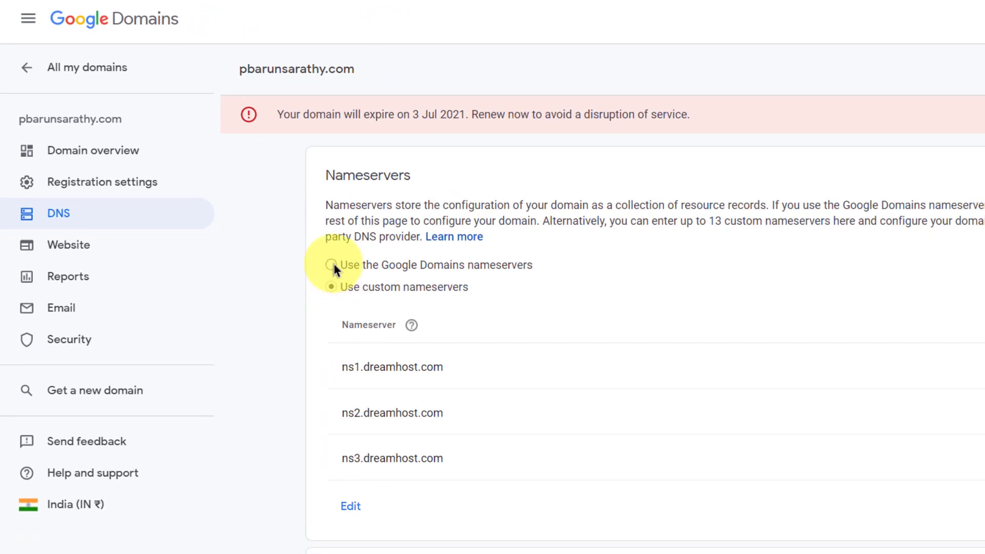
# Try the Google Domains nameservers, return to custom nameservers, and open the custom list for editing.
pyautogui.click(380, 266)
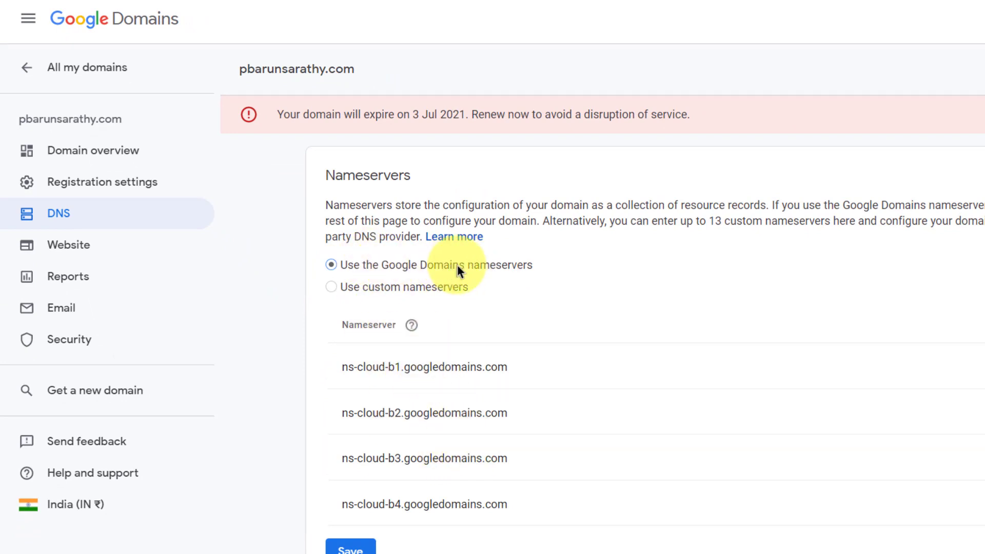
pyautogui.click(332, 288)
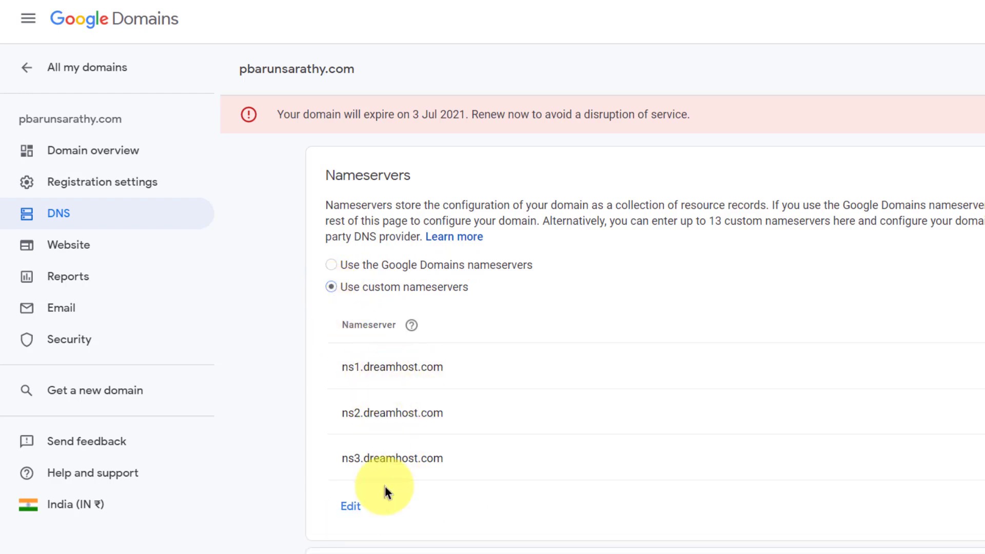
pyautogui.click(352, 506)
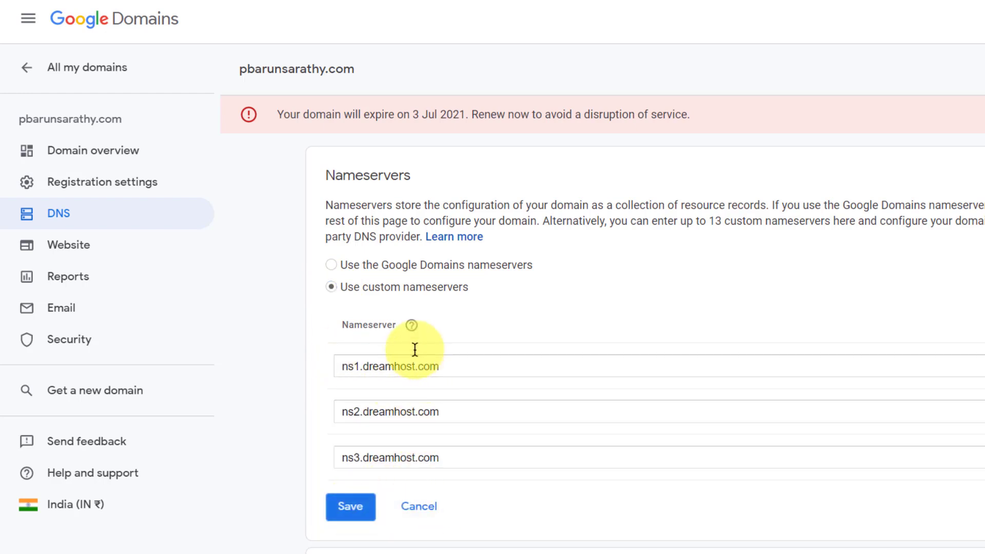
# Compare the registrar's custom nameservers with DreamHost's list, and review the domain's propagation status and NS records in DreamHost.
pyautogui.click(443, 0)
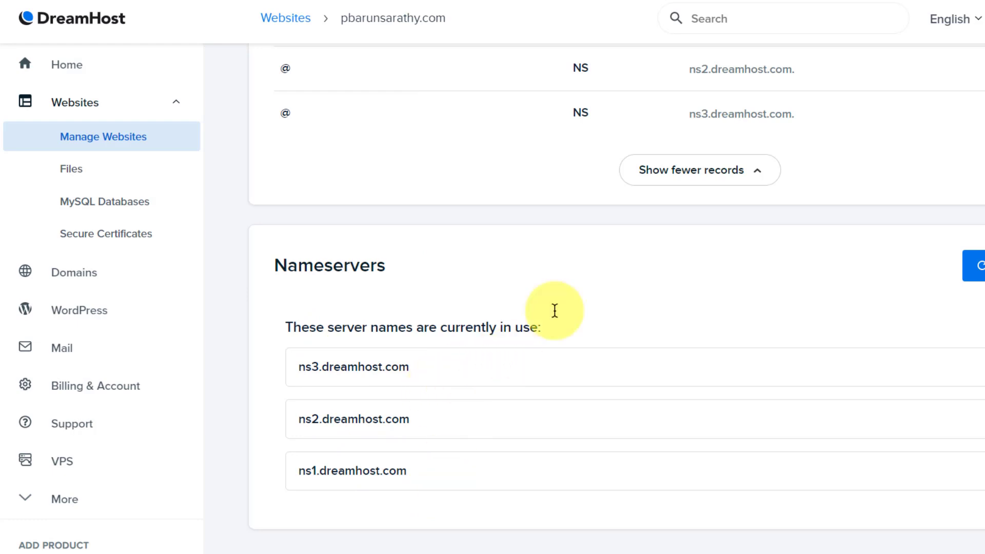
pyautogui.hotkey('ctrl', 'Tab')
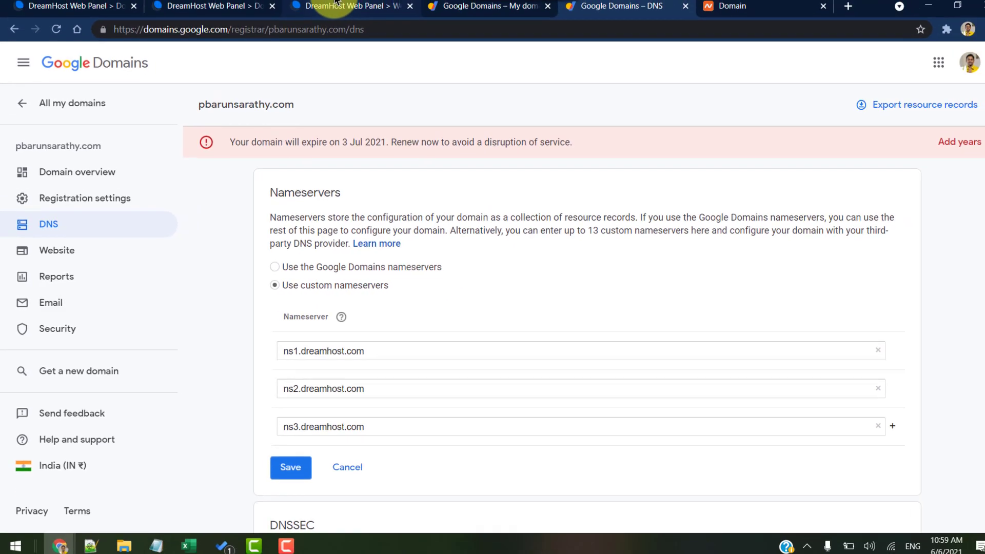
pyautogui.click(336, 4)
pyautogui.scroll(10, 796, 332)
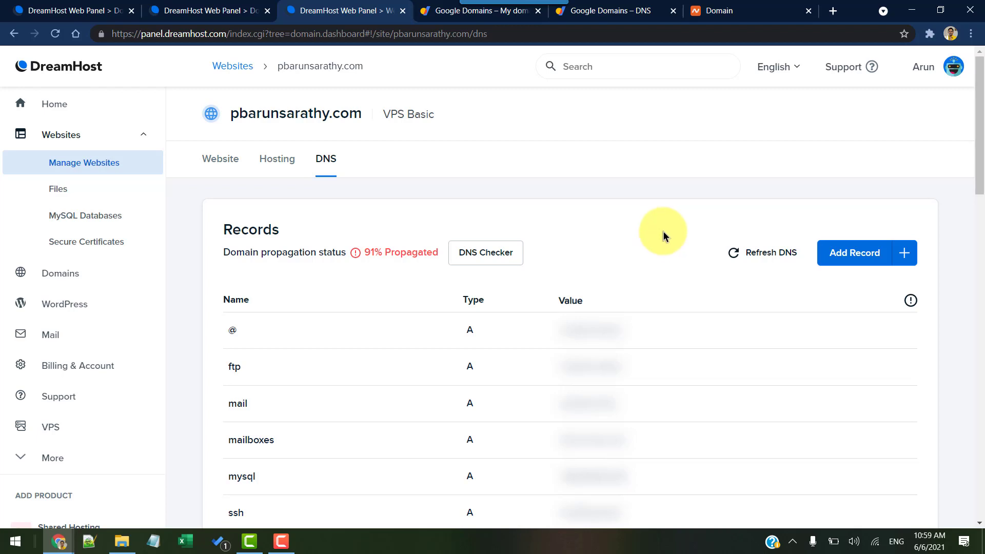
pyautogui.scroll(-15, 602, 222)
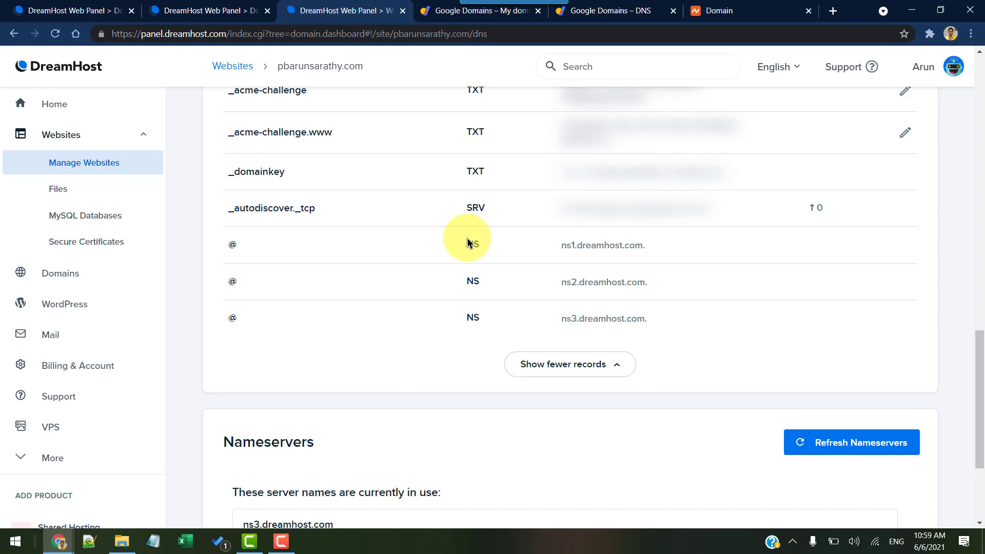
pyautogui.scroll(-2, 436, 313)
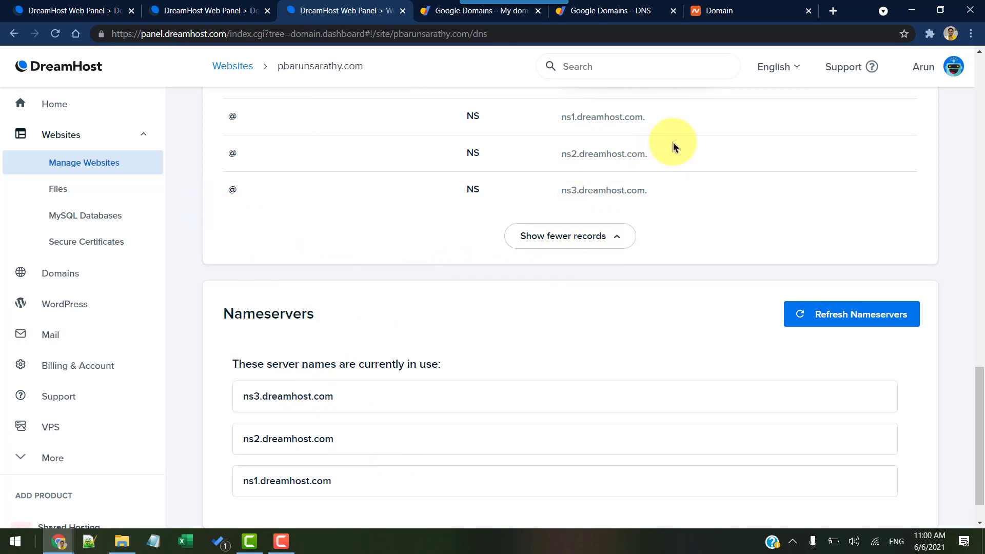
# Switch to Namecheap and change the nameservers option of arunsarathy.com to Namecheap BasicDNS and back to Custom DNS.
pyautogui.click(750, 6)
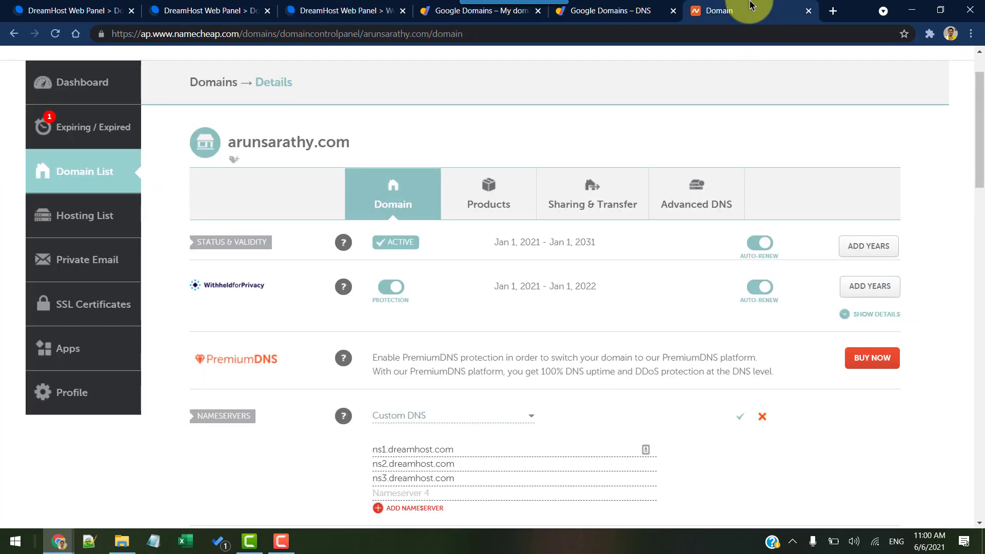
pyautogui.scroll(1, 373, 159)
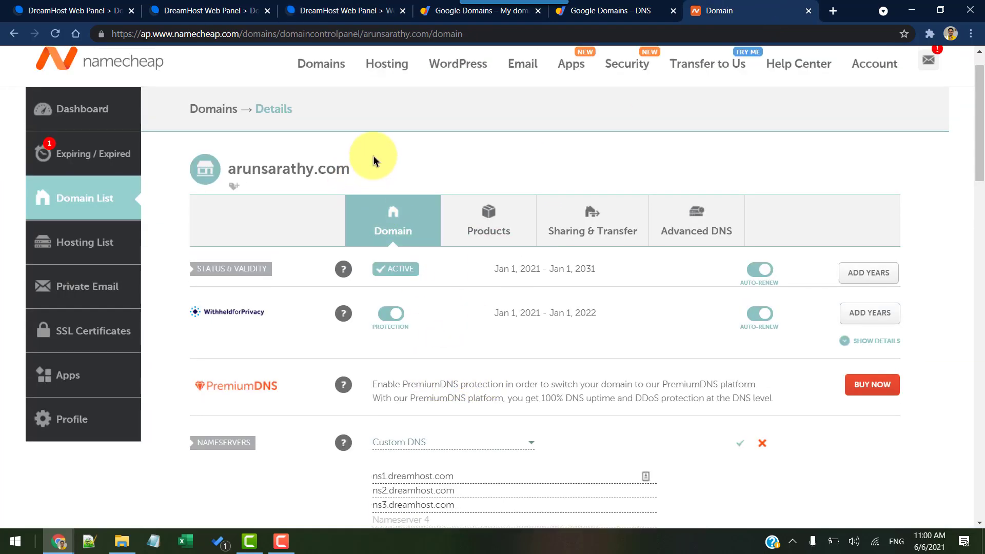
pyautogui.scroll(1, 359, 154)
pyautogui.scroll(-2, 308, 149)
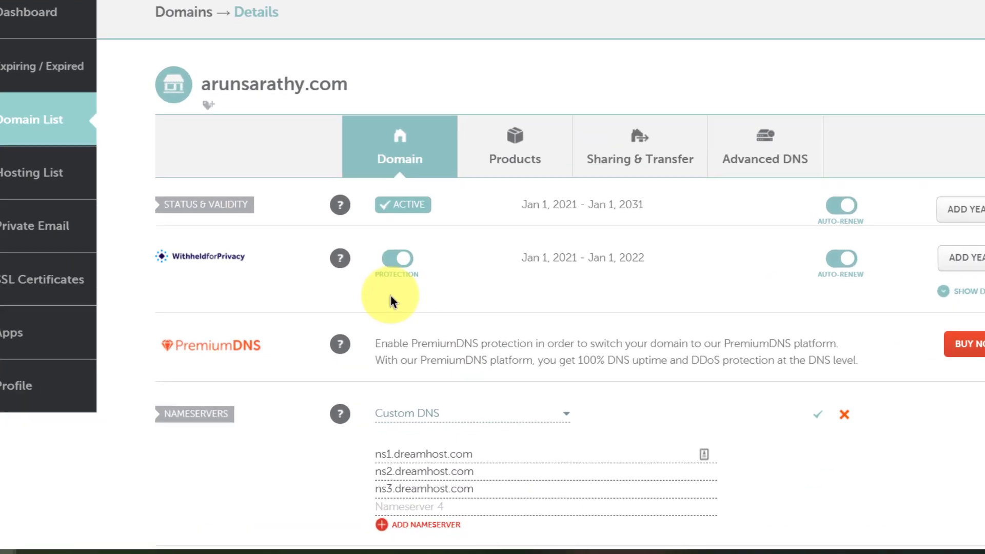
pyautogui.scroll(-2, 394, 323)
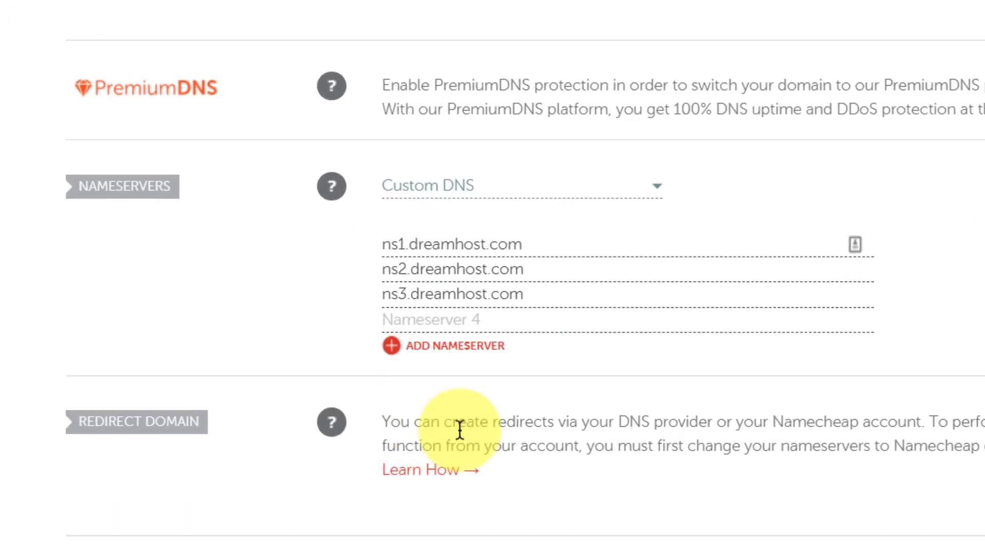
pyautogui.click(522, 194)
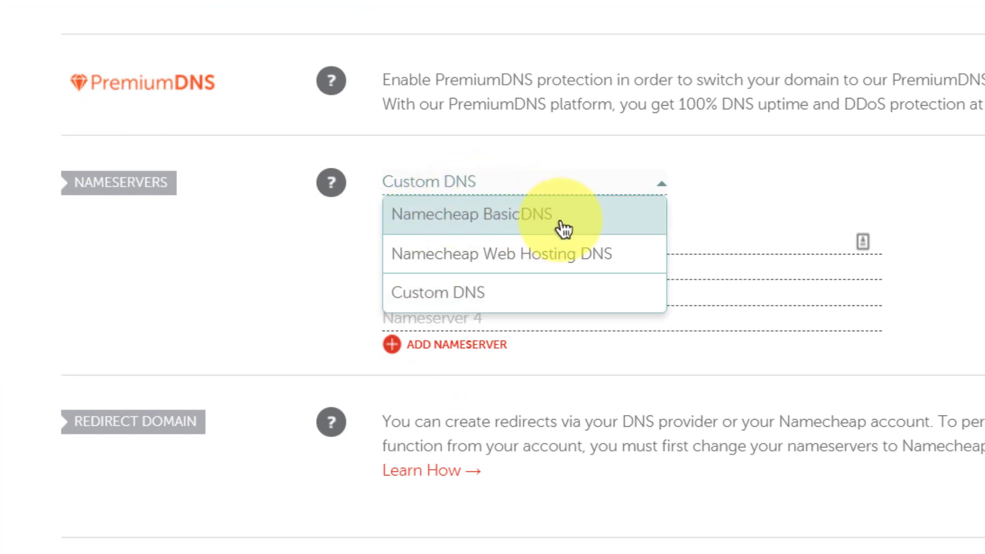
pyautogui.click(613, 229)
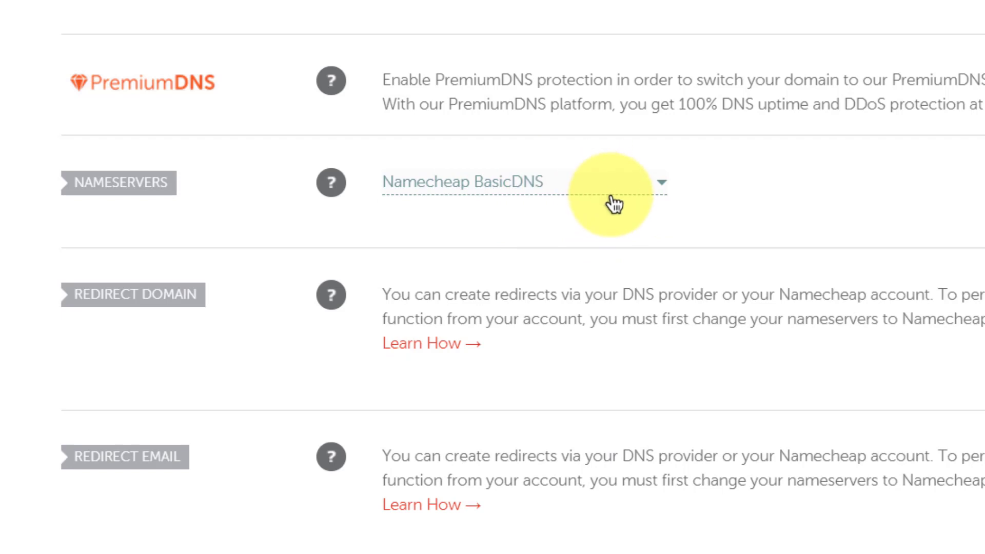
pyautogui.click(638, 189)
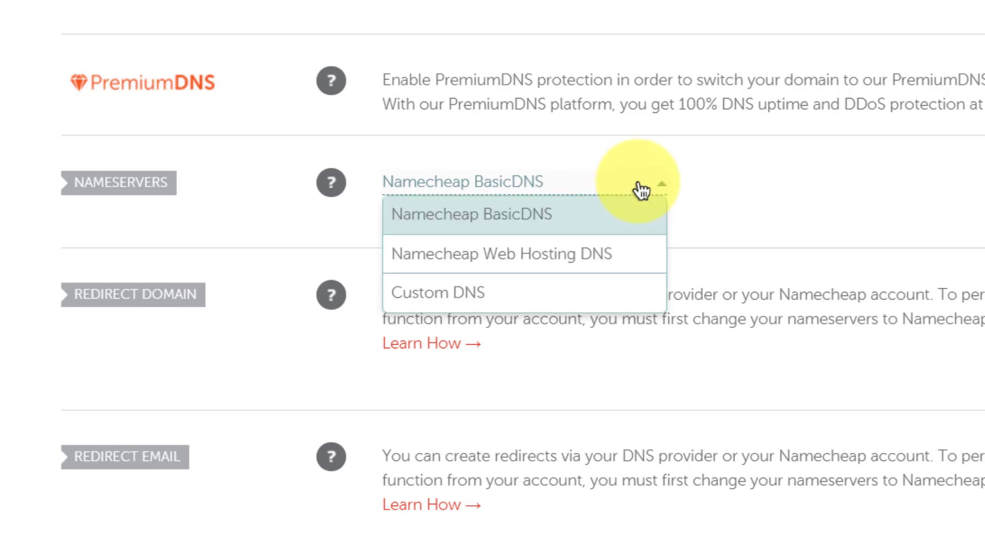
pyautogui.click(493, 303)
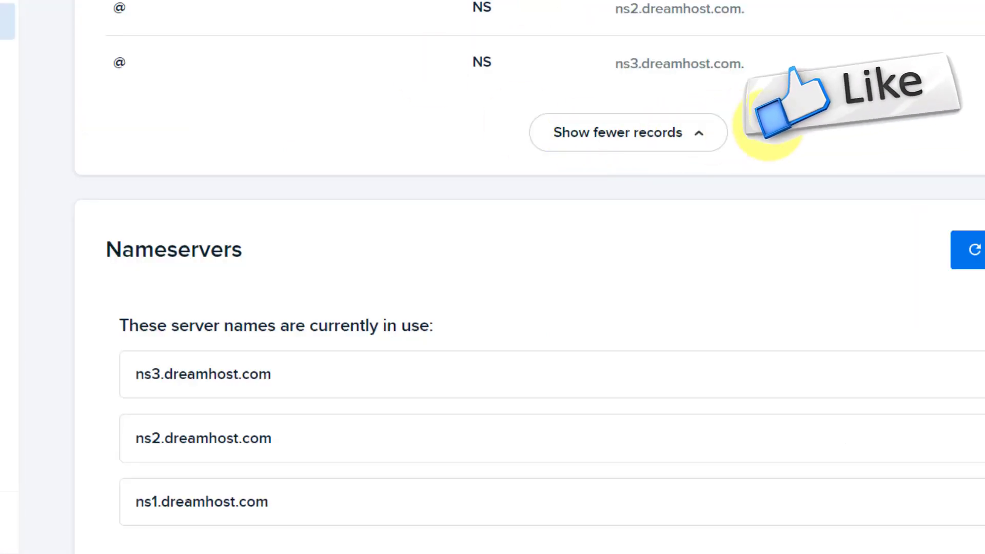
# Review the DNS records listed above the nameservers on the DreamHost page of pbarunsarathy.com.
pyautogui.scroll(15, 842, 127)
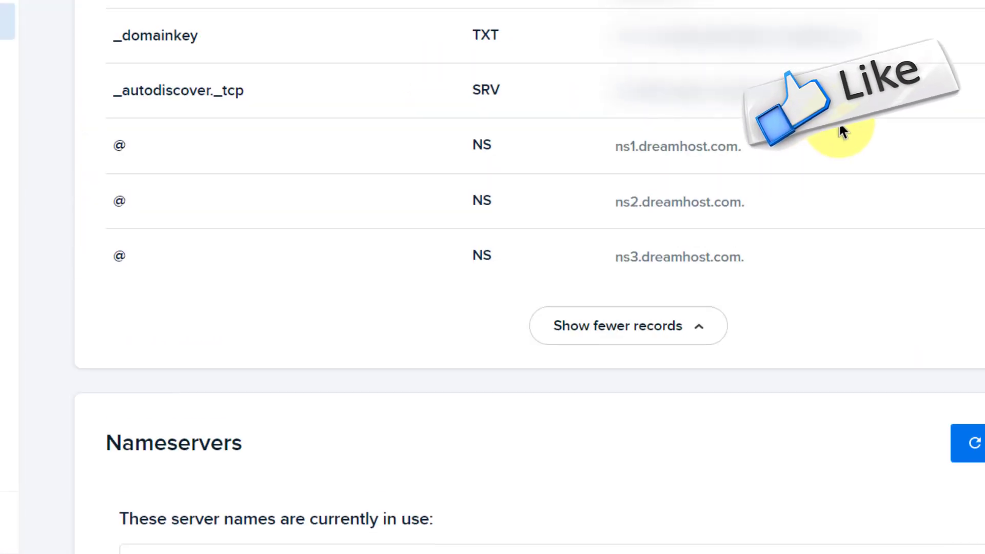